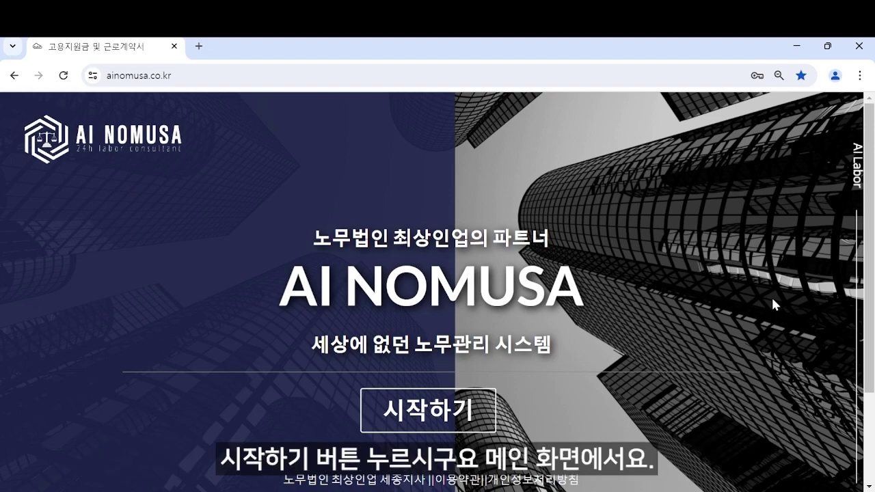
Enter the service from the start page and open individual payroll work (개인급여작업) for employee [5] in the employee list
left_click(485, 415)
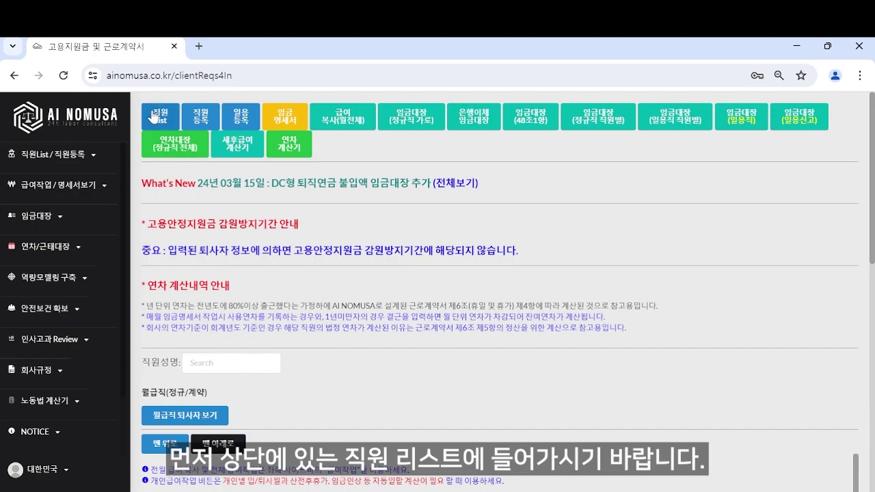
left_click(153, 116)
scroll(445, 316, "down", 6)
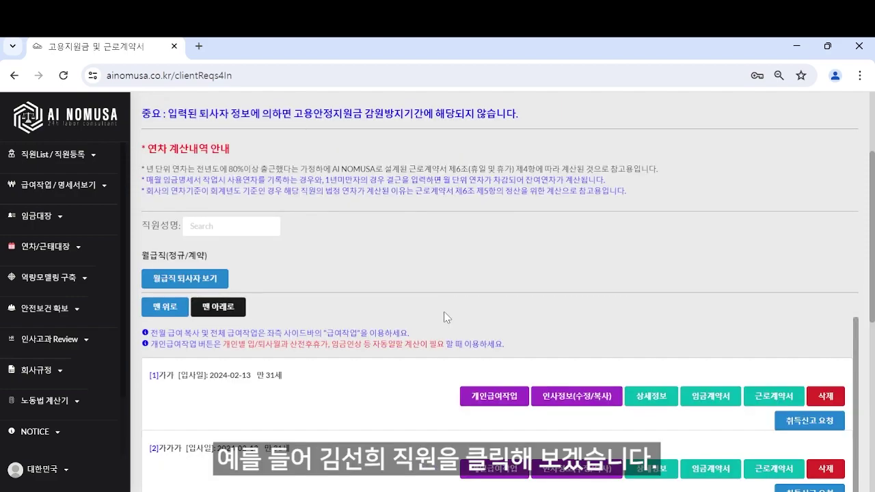
scroll(445, 316, "down", 2)
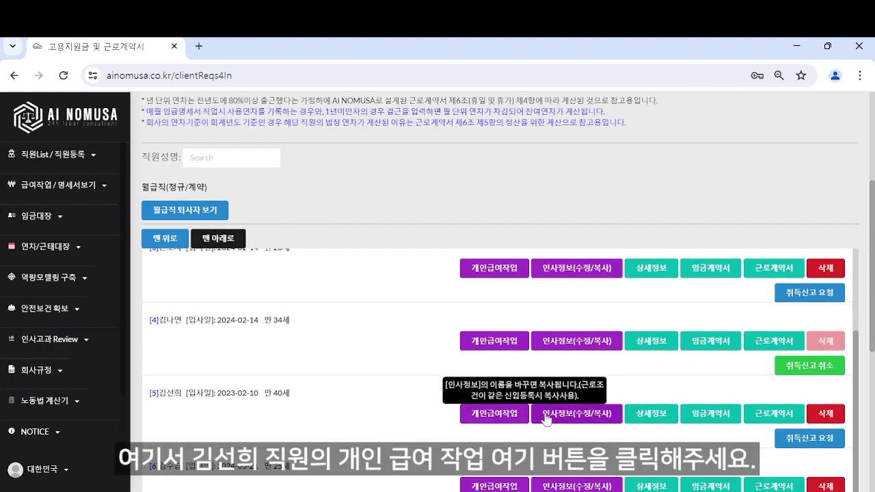
left_click(495, 415)
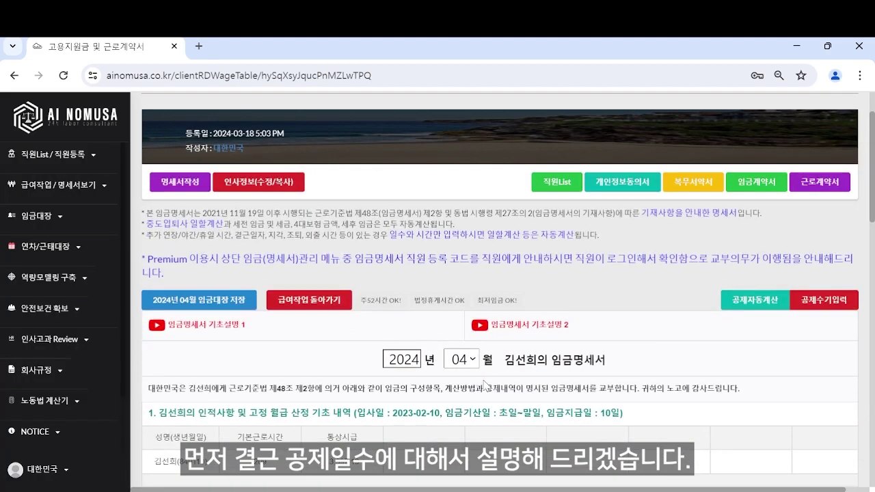
Set the absence deduction days (결근 공제일수) to 2 and enter the absence dates as "4월 9일, 16일"
scroll(485, 385, "down", 1)
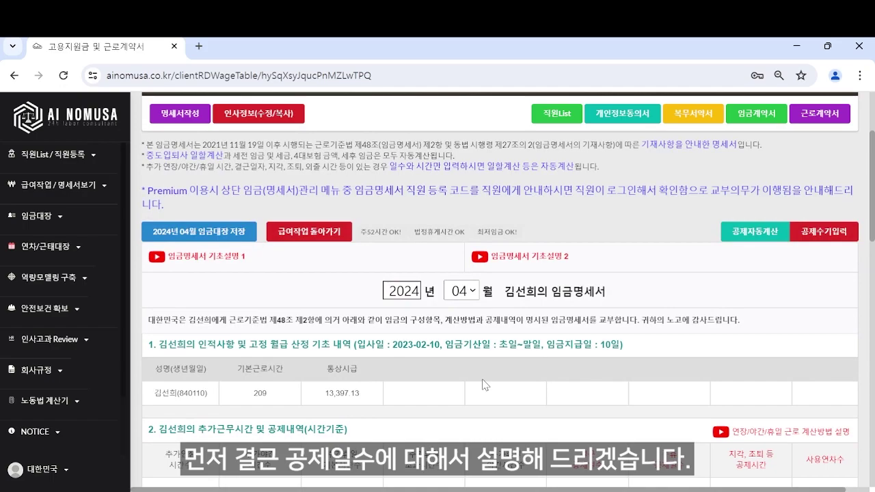
scroll(483, 384, "down", 1)
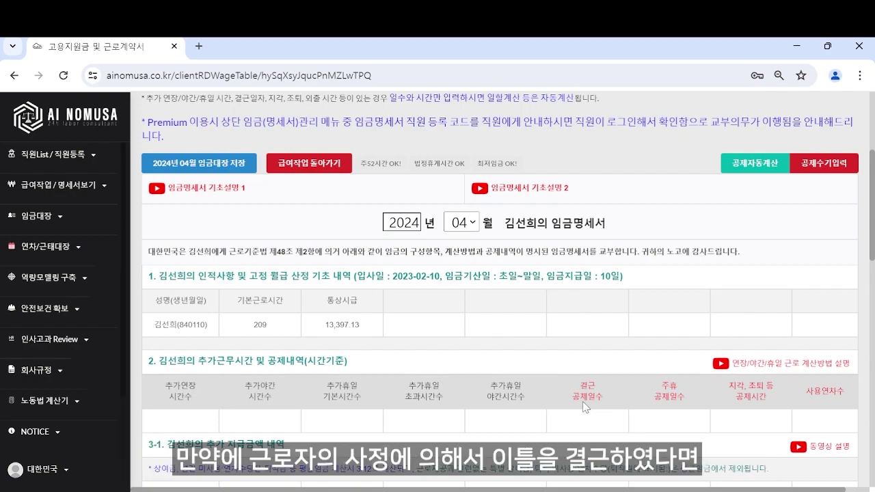
left_click(587, 420)
type("2")
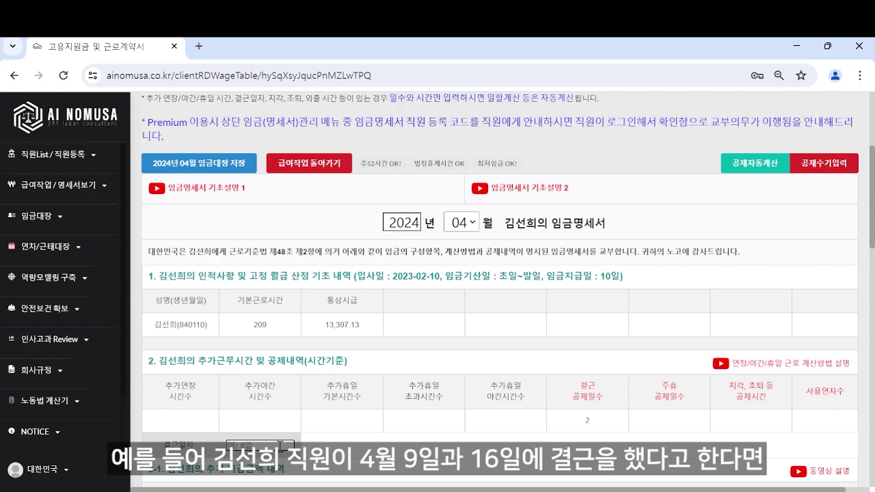
left_click(279, 446)
type("4월 9일")
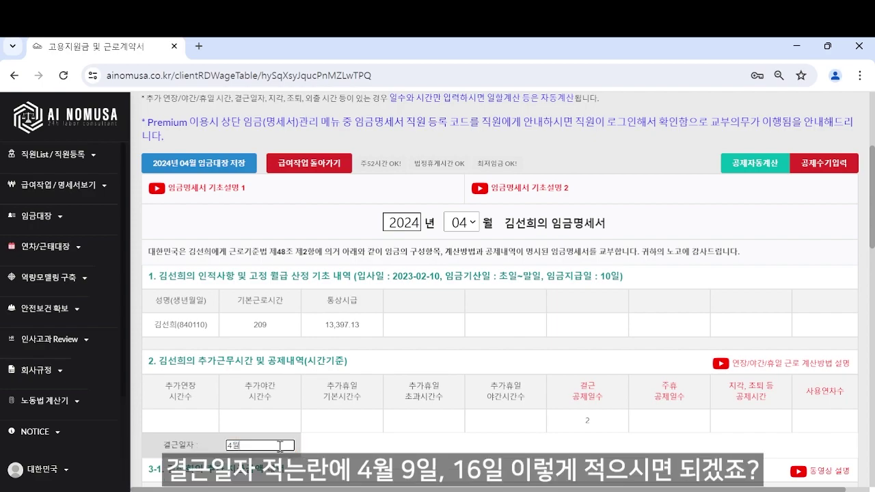
type(", 16일")
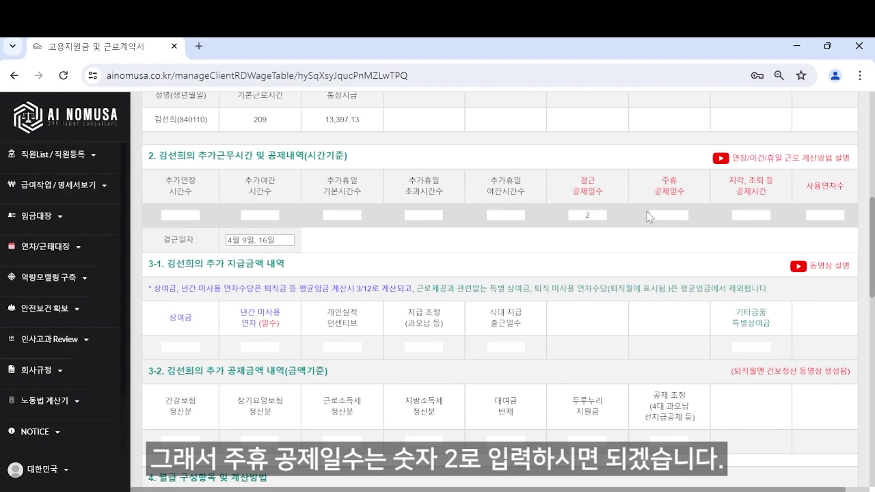
Set the weekly holiday deduction days (주휴 공제일수) to 2 and enter their dates as "14일, 21일"
left_click(658, 214)
type("2")
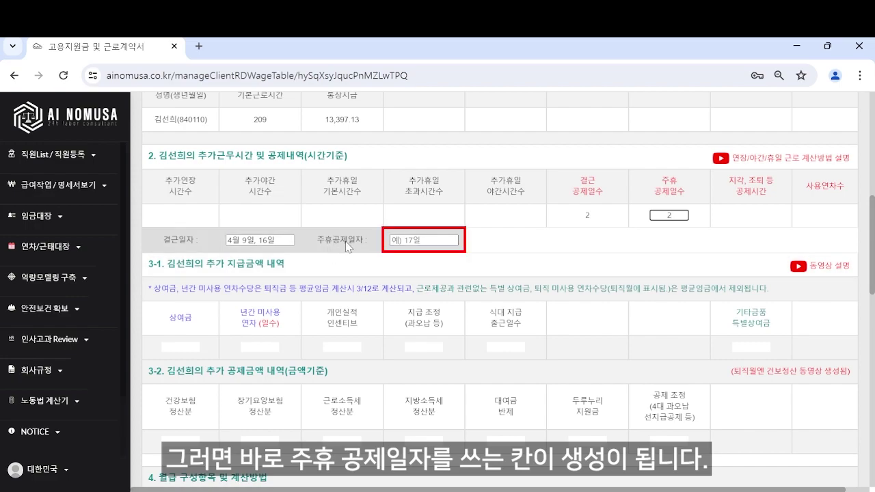
left_click(430, 241)
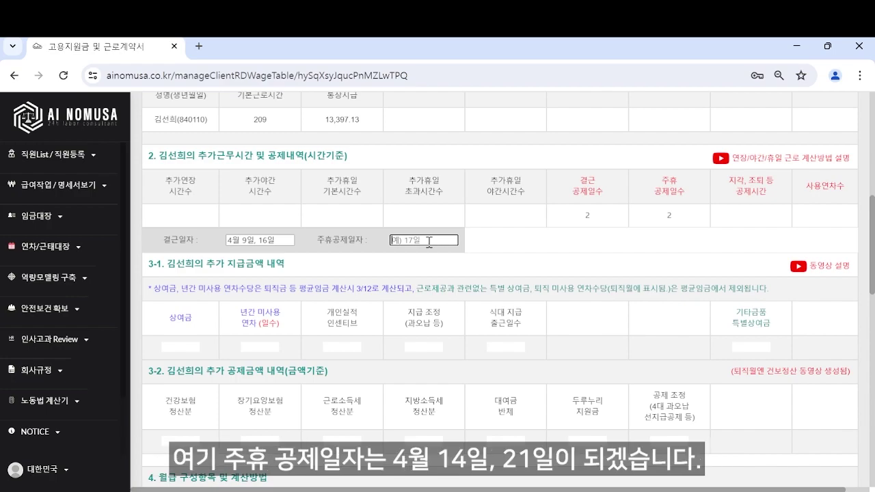
type("14일")
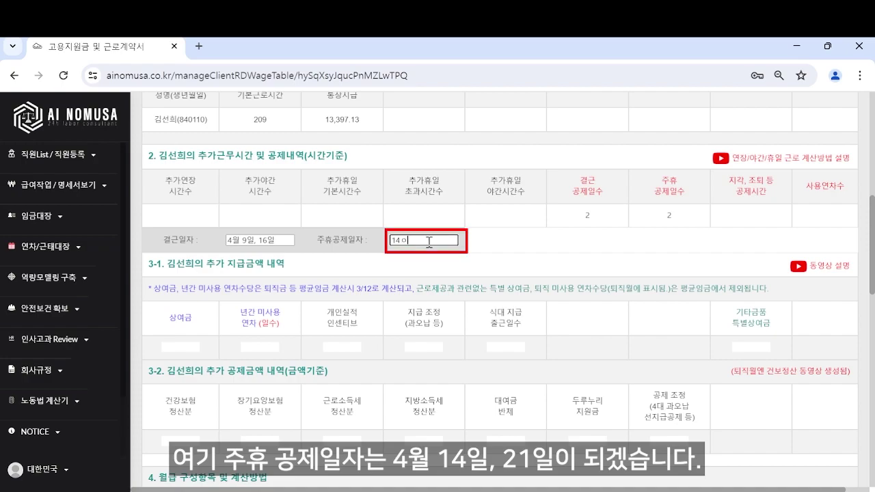
type(", 21일")
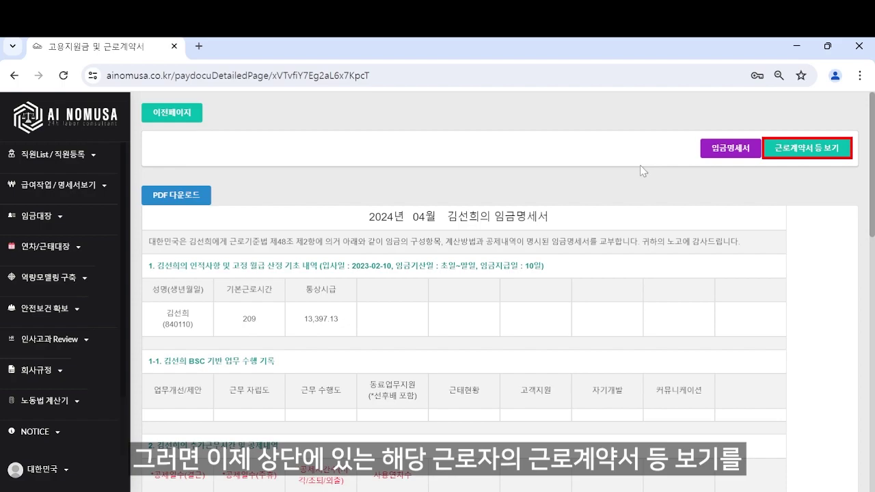
Open the employee's wage contract (임금계약서) from the payslip's contract documents and examine Article 4, Clause 2
left_click(808, 156)
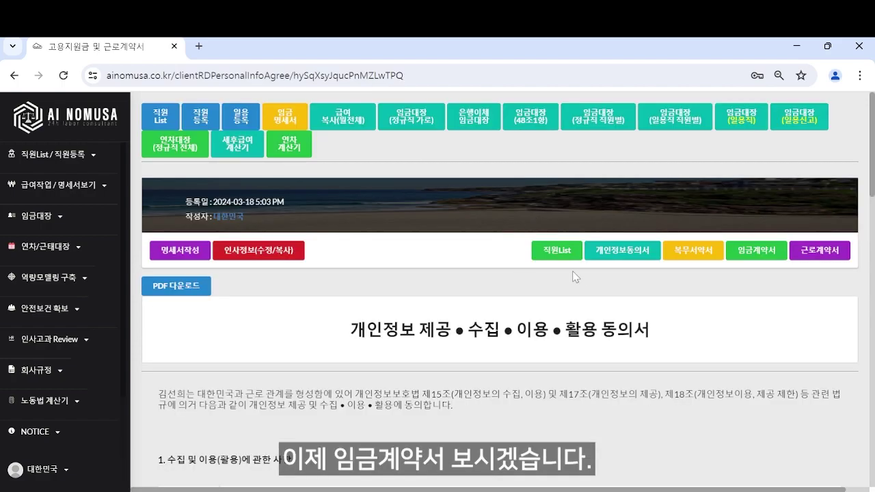
left_click(749, 257)
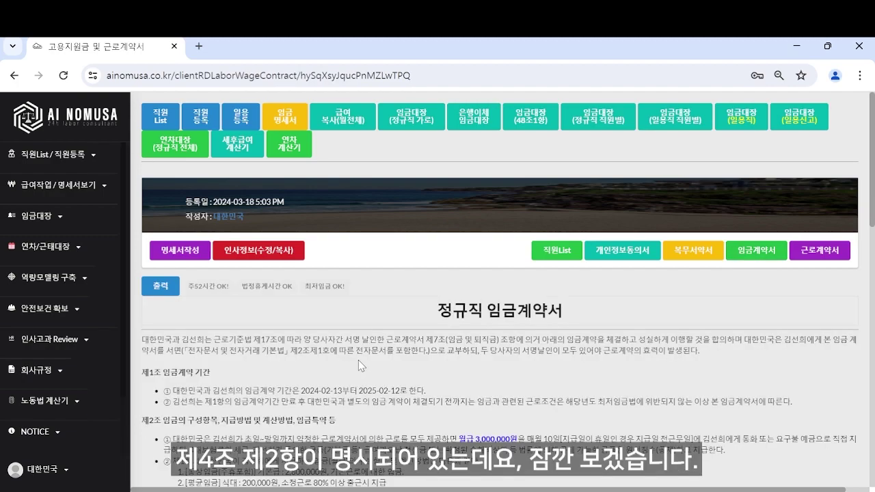
scroll(361, 366, "down", 3)
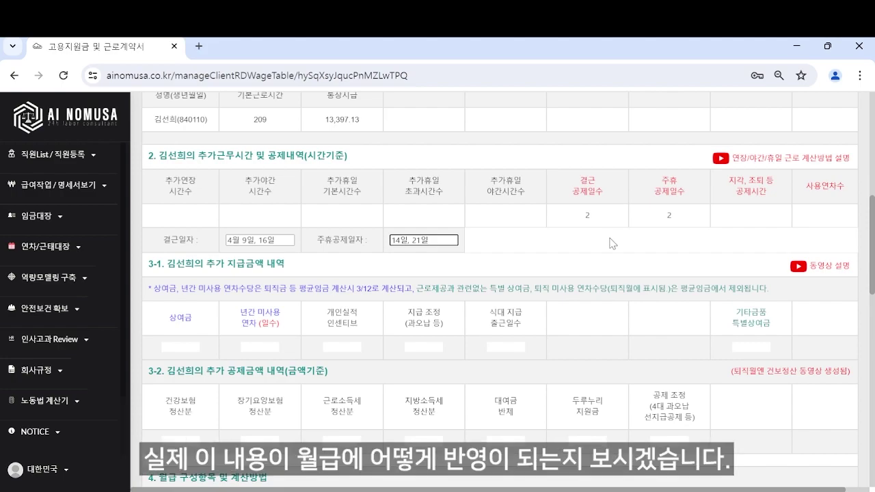
Check the absence and weekly holiday deductions in the monthly pay breakdown and save the April 2024 payroll ledger
scroll(537, 257, "down", 1)
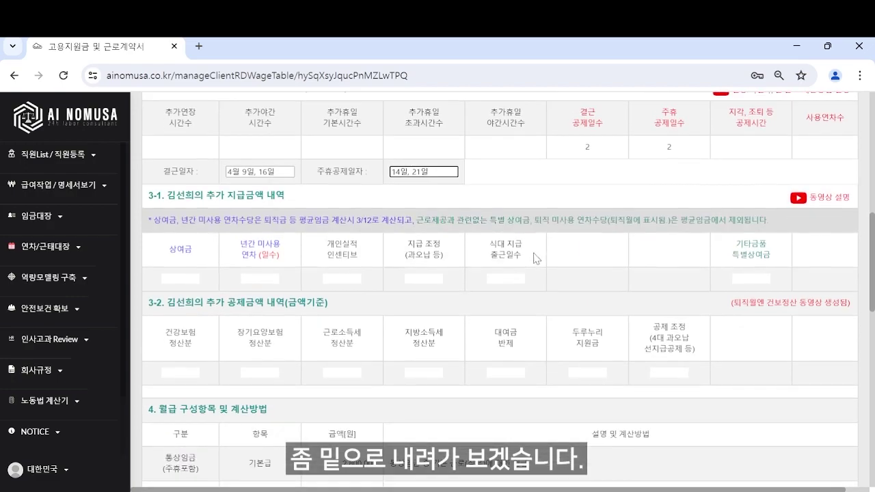
scroll(533, 256, "down", 3)
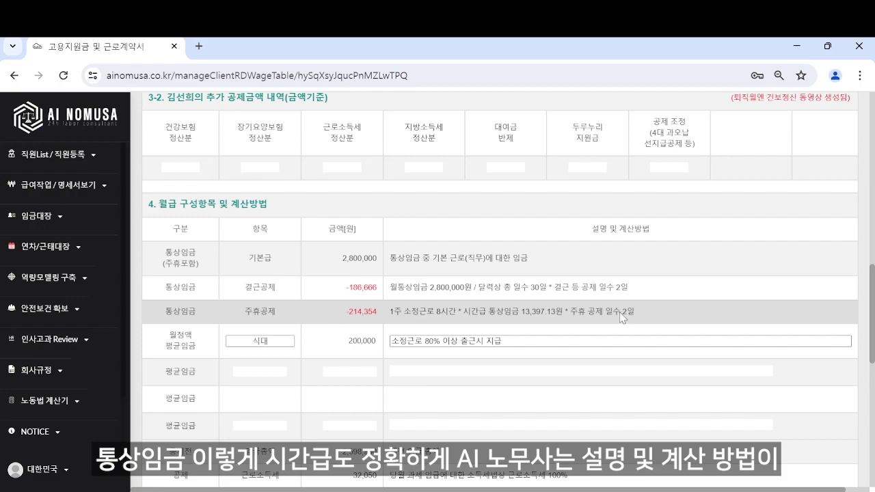
scroll(620, 312, "up", 7)
scroll(620, 318, "up", 4)
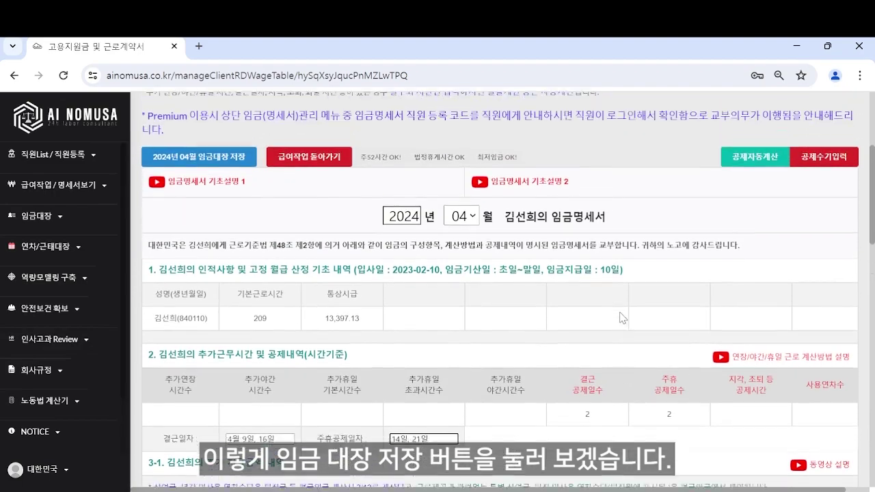
scroll(620, 318, "down", 1)
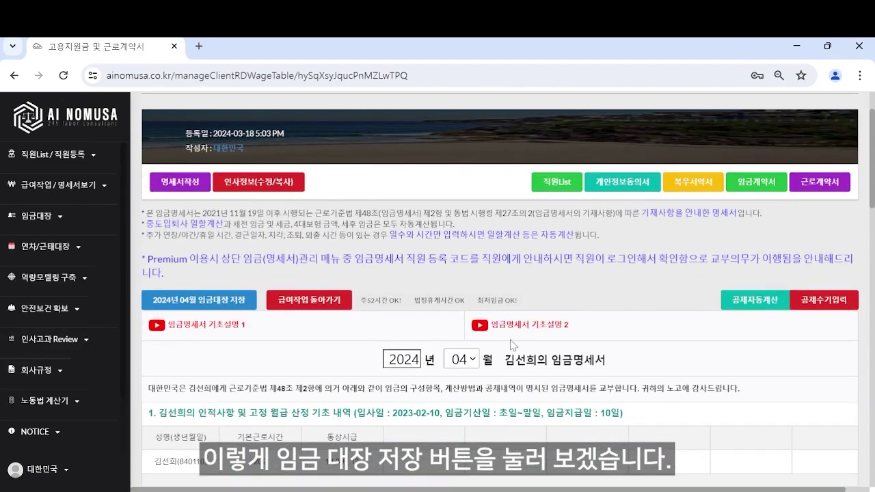
scroll(227, 311, "down", 2)
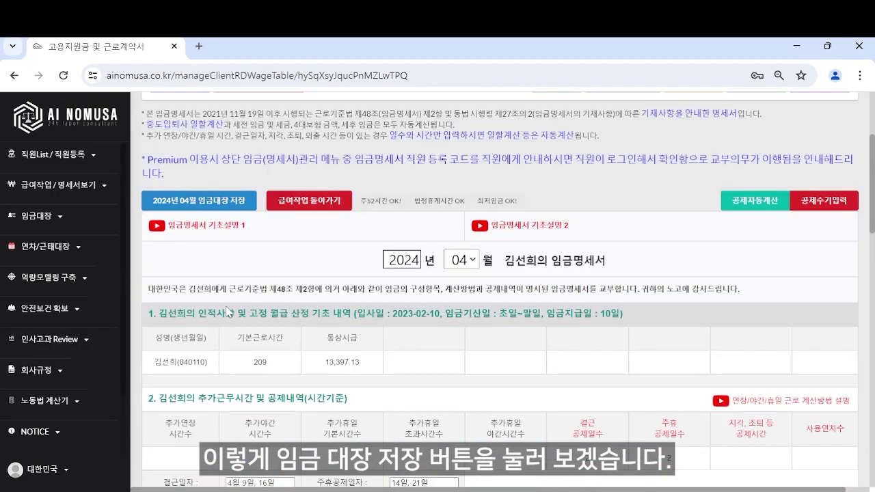
left_click(233, 203)
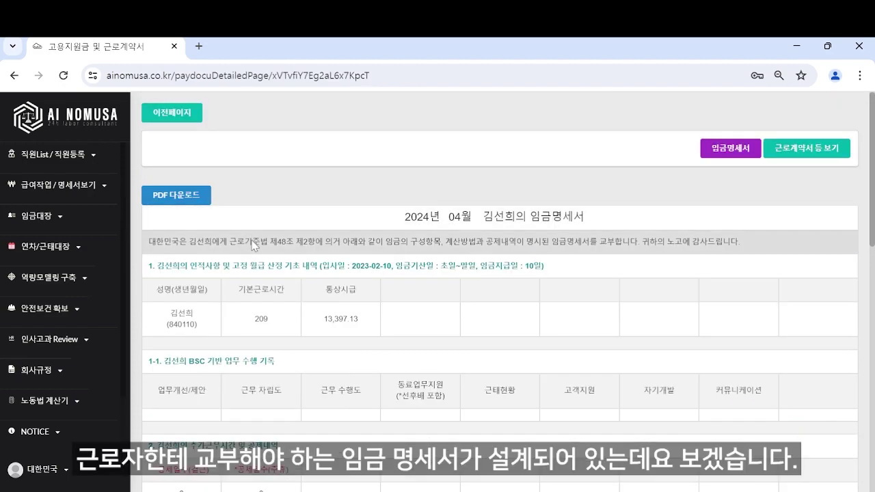
Examine the deduction days, dates and calculation methods on the April 2024 payslip and return to the payroll work list
scroll(253, 254, "down", 1)
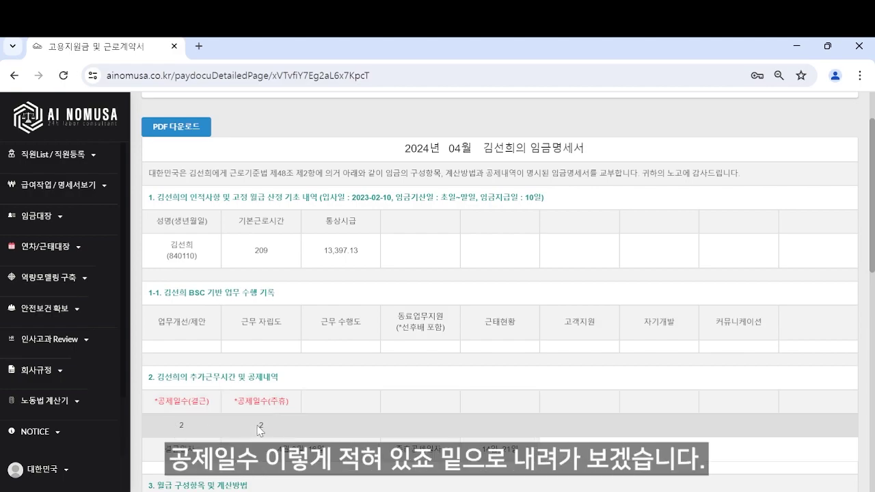
scroll(259, 430, "down", 4)
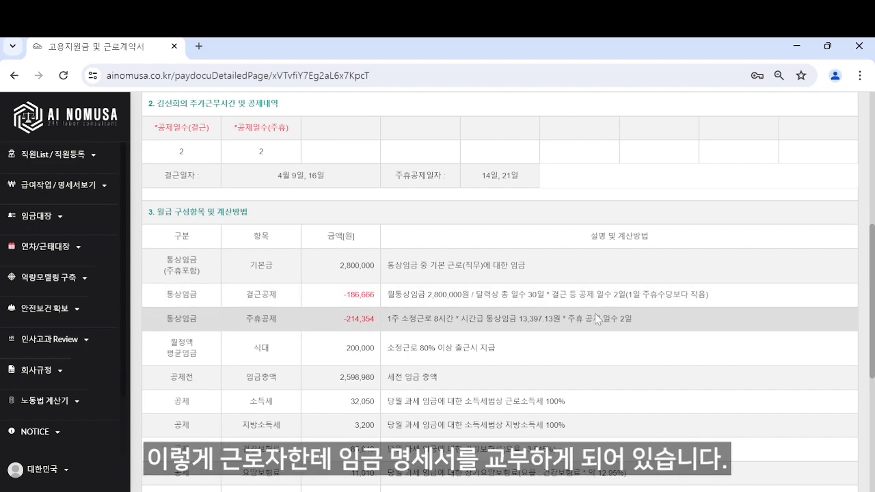
scroll(595, 313, "up", 5)
left_click(201, 113)
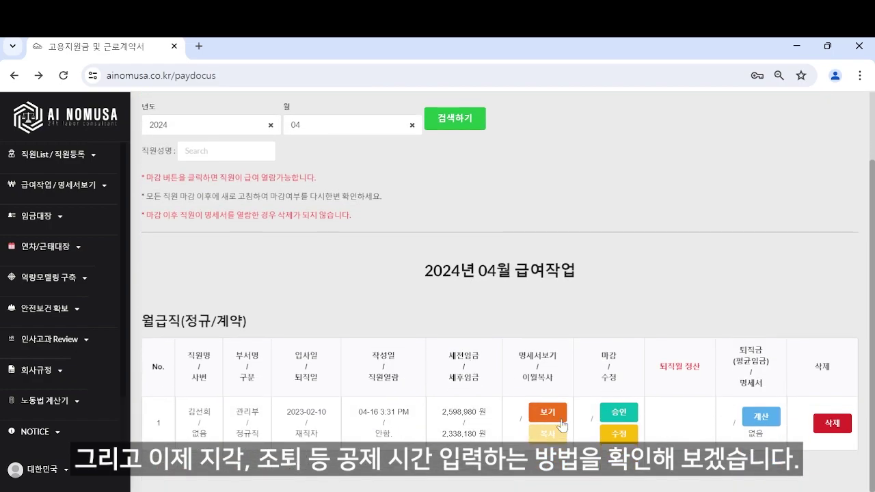
Reopen the employee's April 2024 payroll entry for editing and set the lateness and early-leave deduction hours to 3.5
left_click(627, 433)
scroll(626, 436, "down", 5)
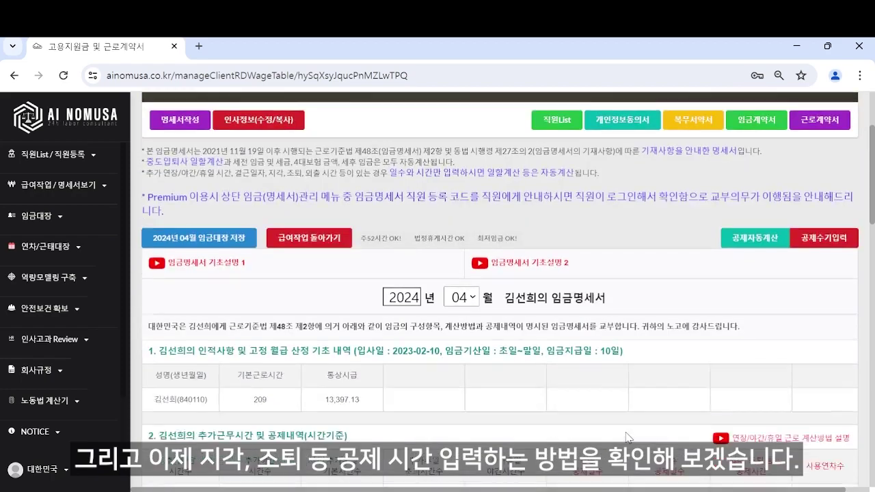
scroll(627, 438, "up", 3)
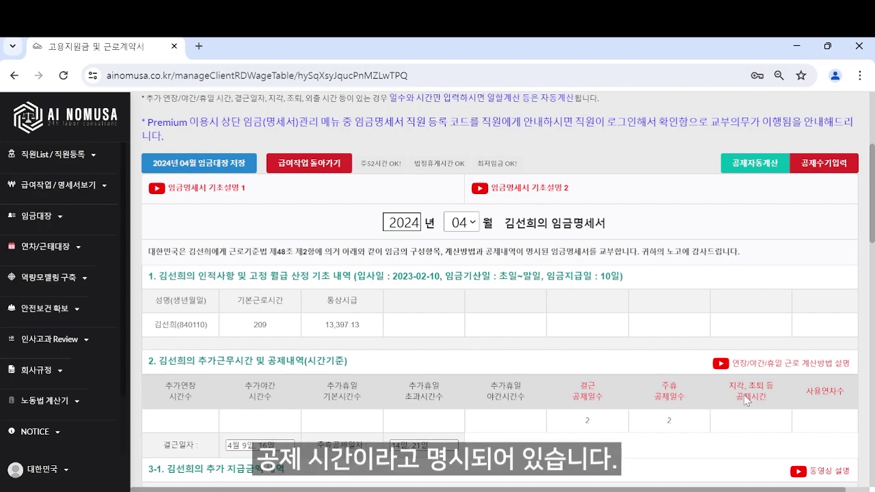
mouse_move(752, 418)
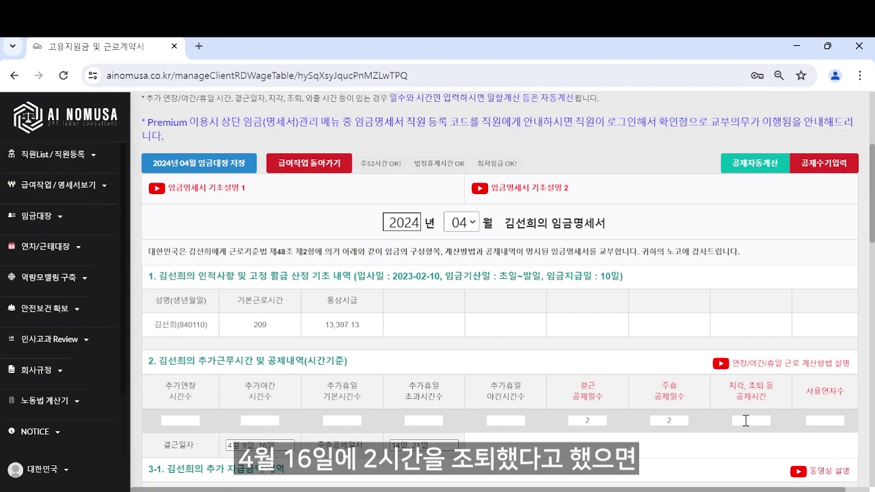
left_click(746, 420)
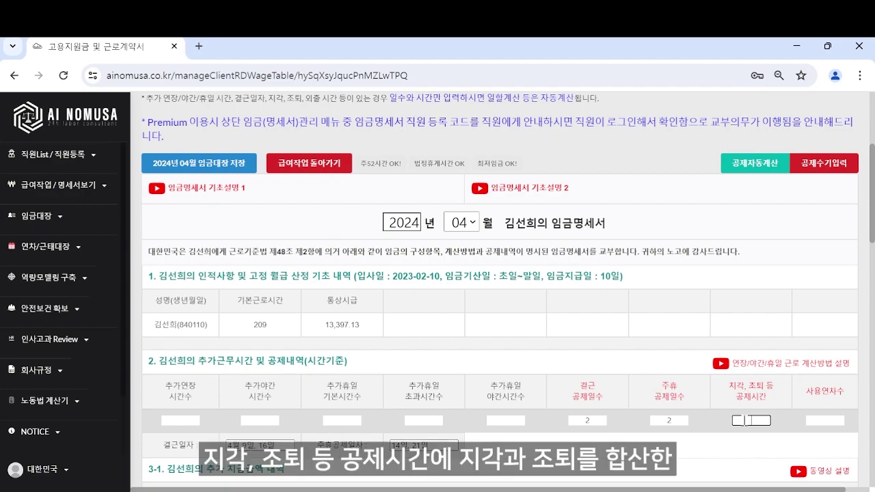
type("3.5")
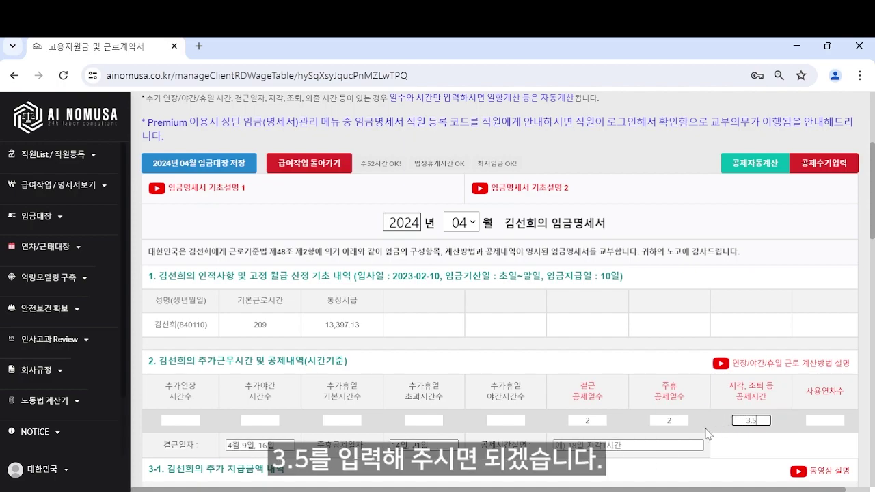
Fill in the deduction time description (공제시간설명) as "15일 1시간 30분 16일 2시간 조퇴"
left_click(675, 444)
type("15")
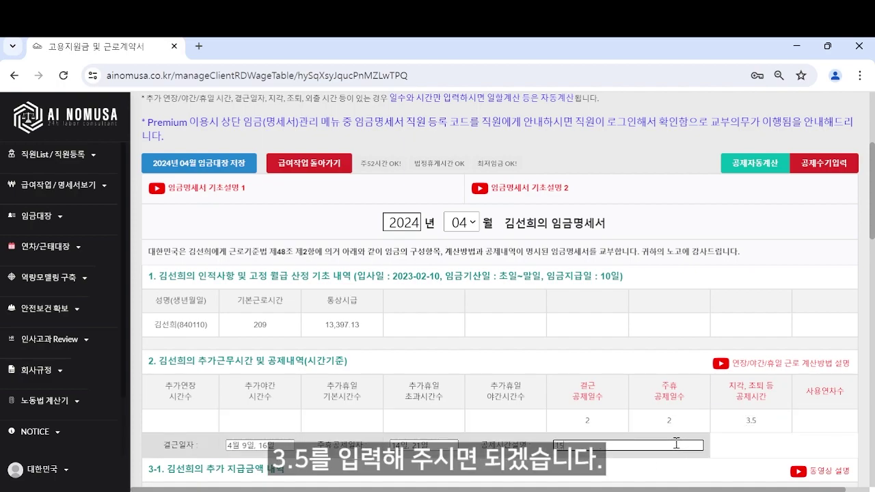
type("ㅇ일 1시간 30분")
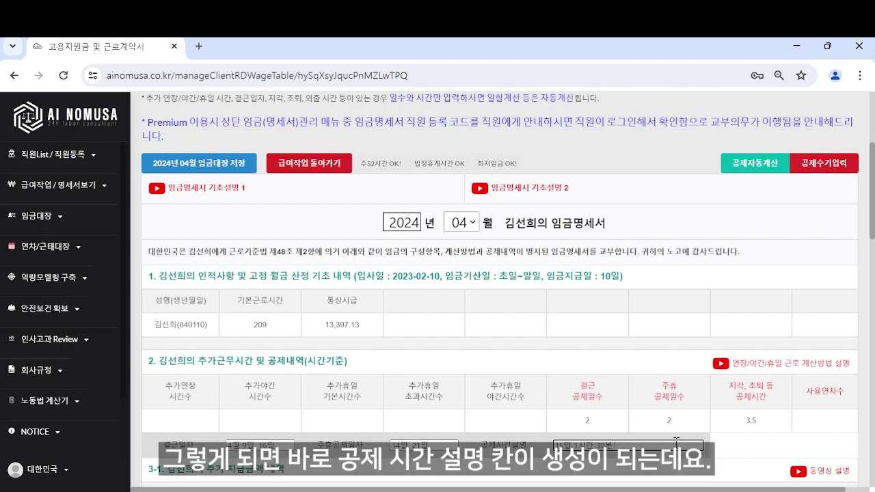
type(" 15시간")
key("BackSpace")
key("BackSpace")
key("BackSpace")
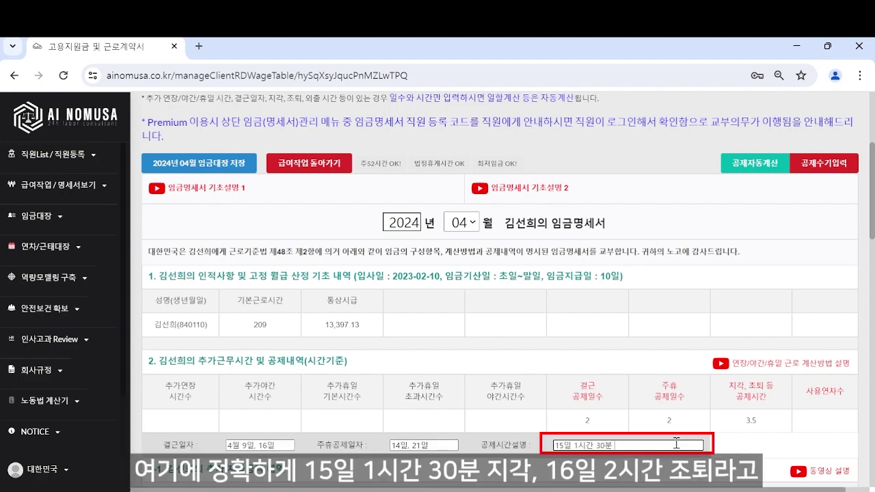
type("6일 2시간 지")
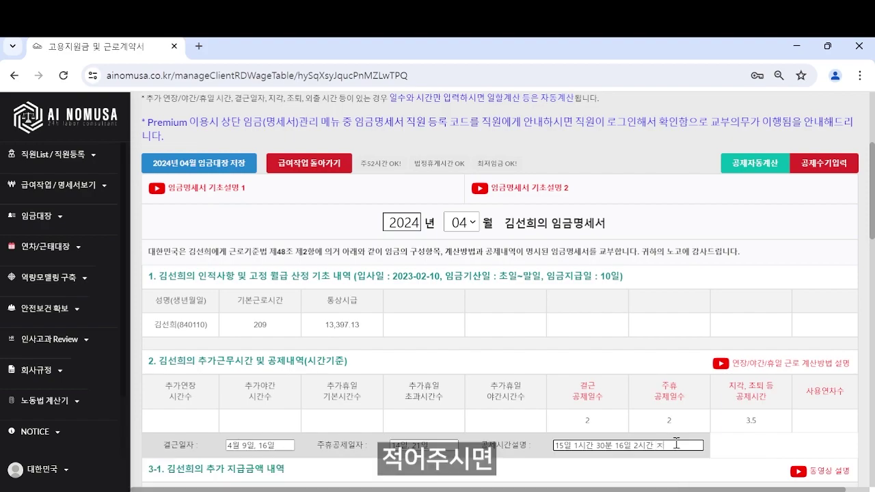
key("BackSpace")
type("조퇴")
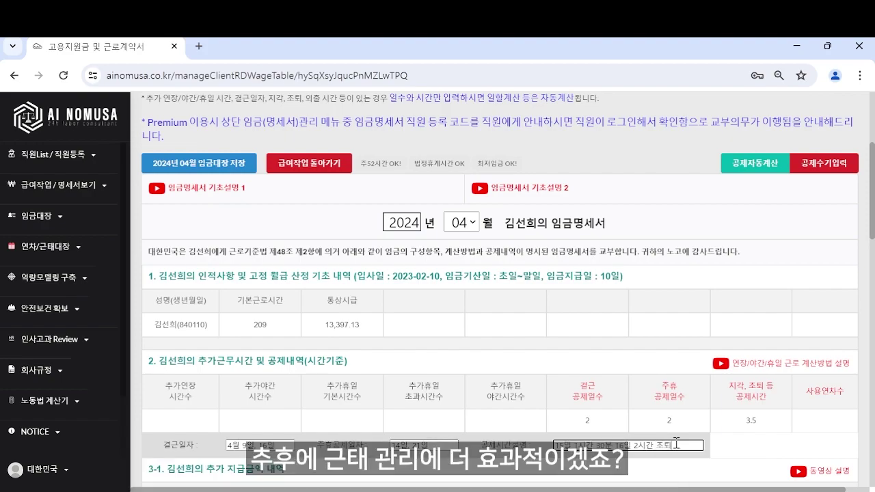
Amend the deduction time description to "15일 1시간 30분 지각, 16일 2시간 조퇴" and check the lateness deduction in the monthly pay breakdown
type("지각")
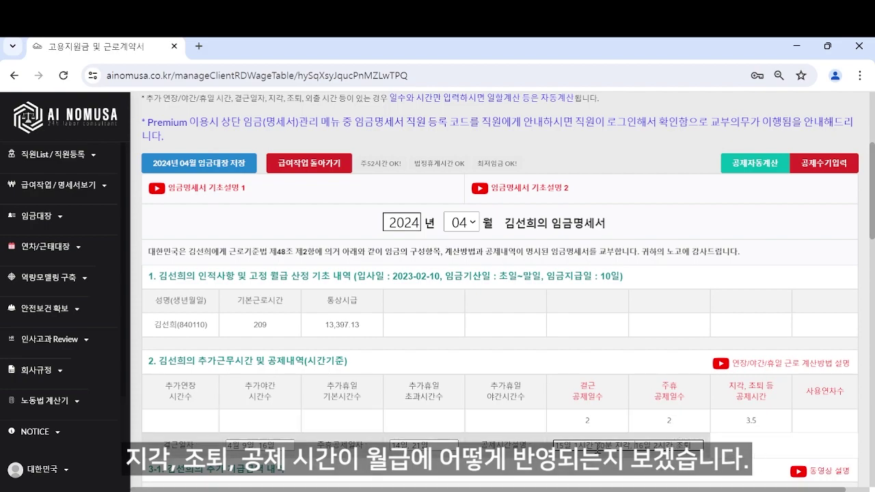
scroll(494, 429, "down", 3)
scroll(494, 430, "down", 3)
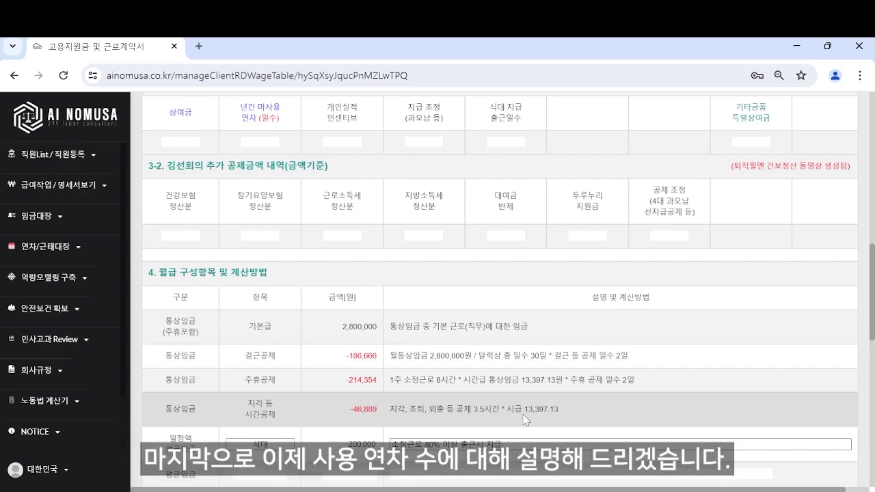
Set the used annual leave days (사용연차수) to 3 and enter "3일~5일" as the leave dates (사용연차일자)
scroll(525, 420, "up", 4)
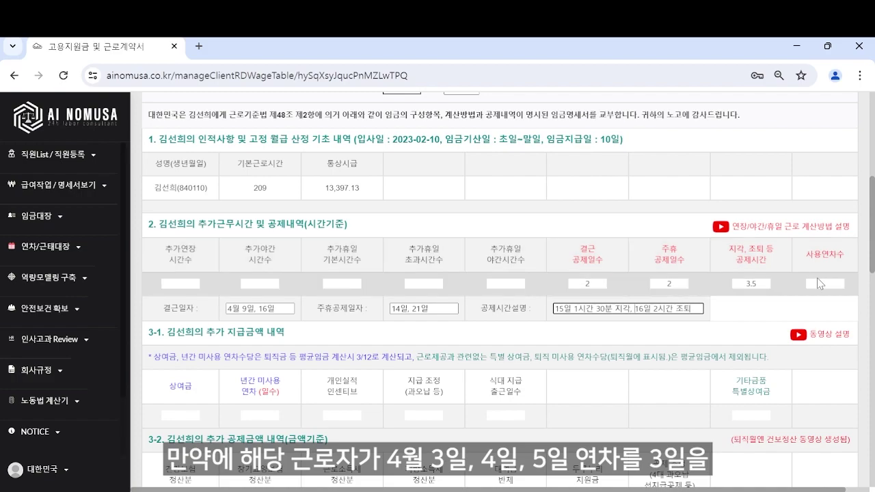
left_click(815, 280)
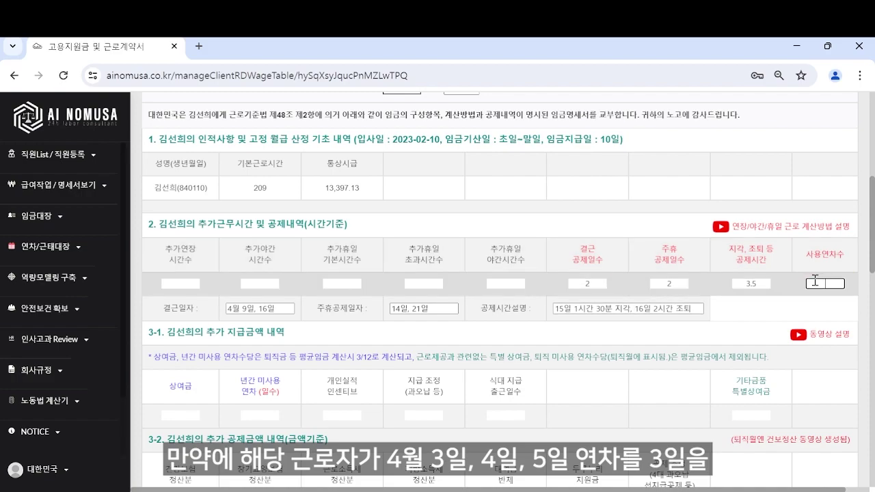
type("3")
key("Tab")
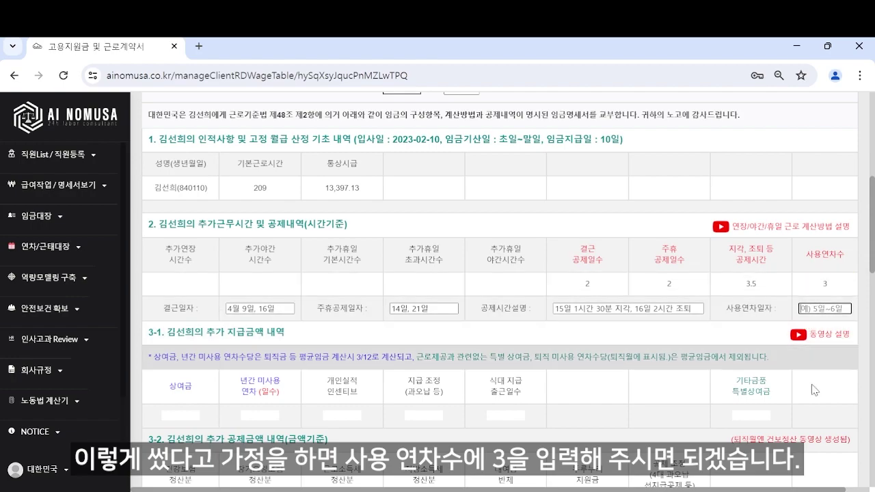
type("3ㅇ일")
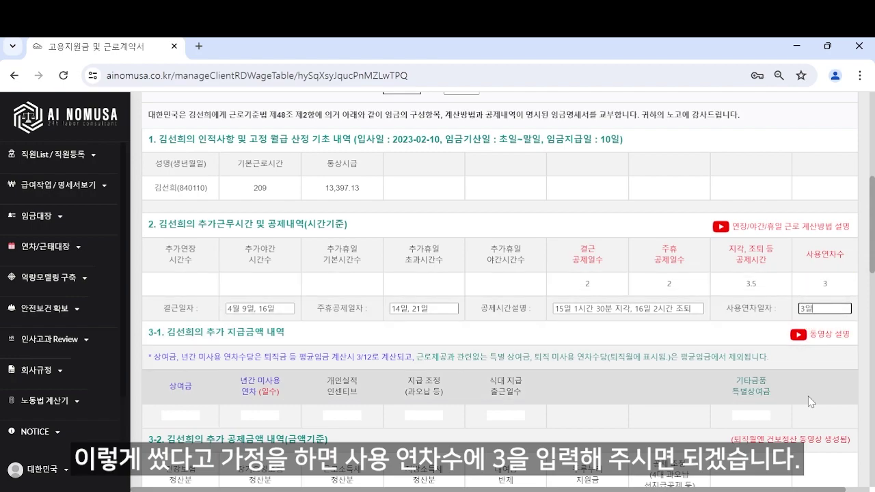
type("~5이")
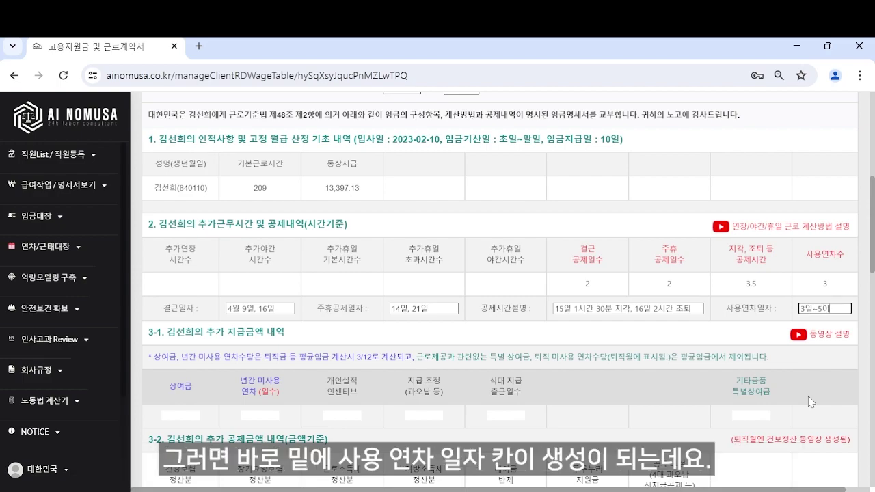
type("ㄹ")
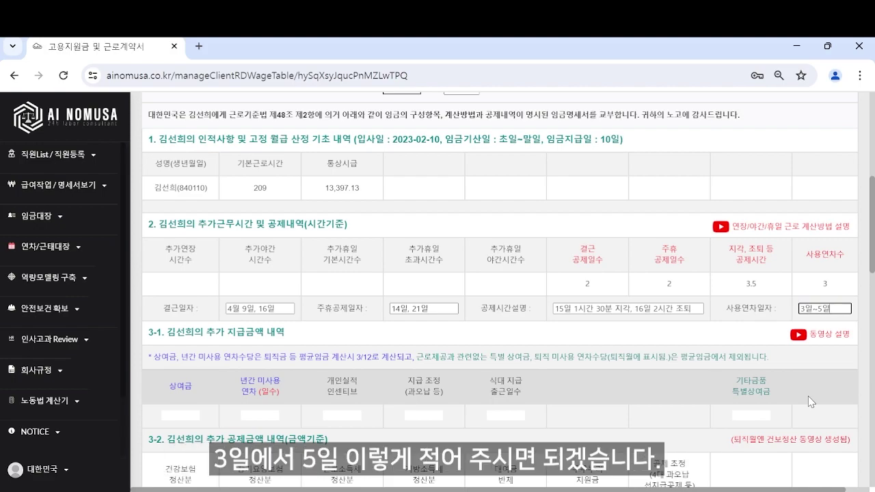
left_click(808, 396)
scroll(806, 376, "down", 1)
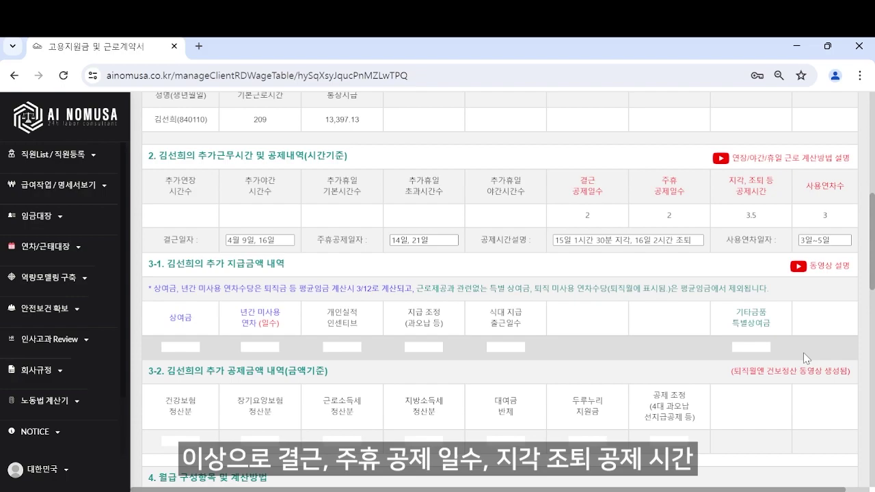